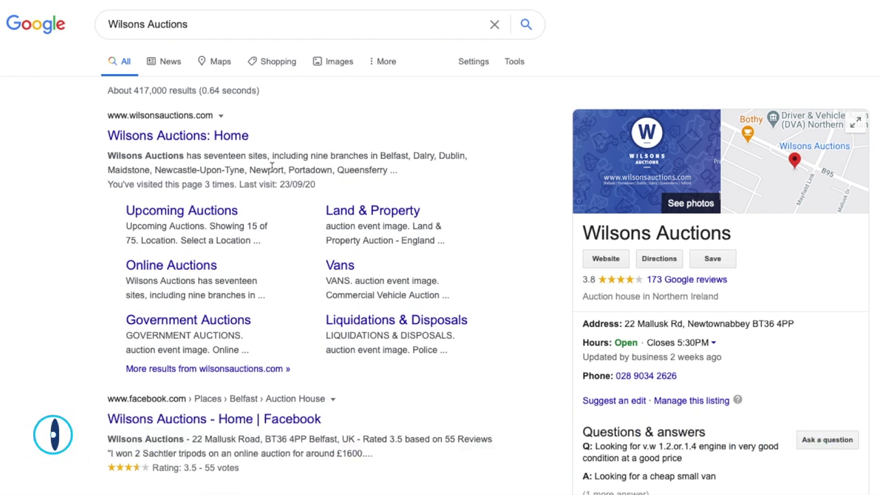
Step: Open the Wilsons Auctions homepage from the Google search results
left_click(229, 136)
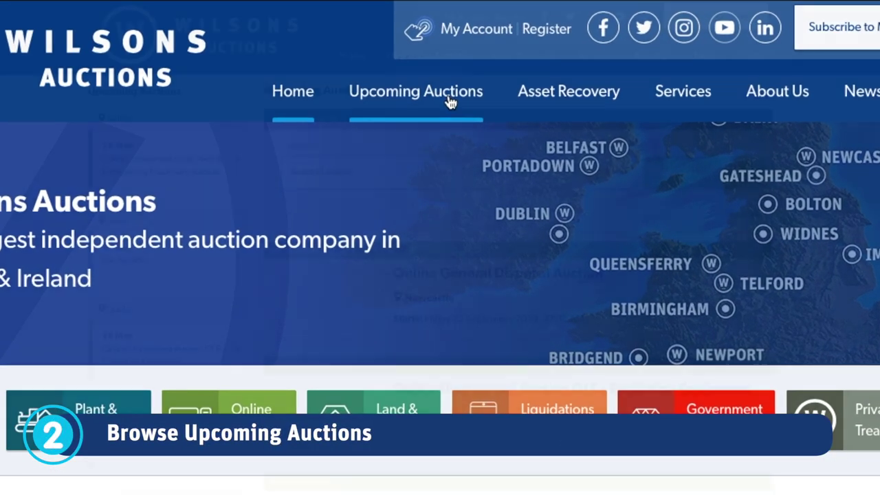
left_click(447, 97)
Step: Scroll through the Upcoming Auctions list of online auctions and their start dates
scroll(440, 275, "down", 5)
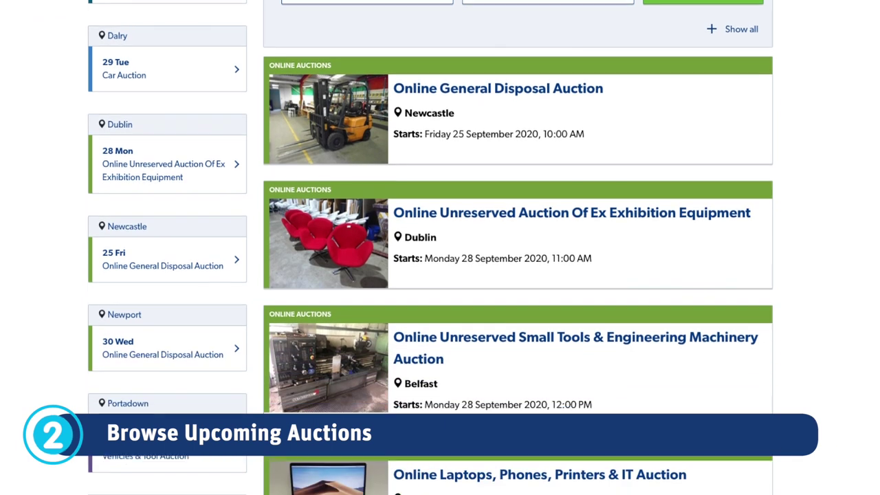
scroll(440, 275, "down", 5)
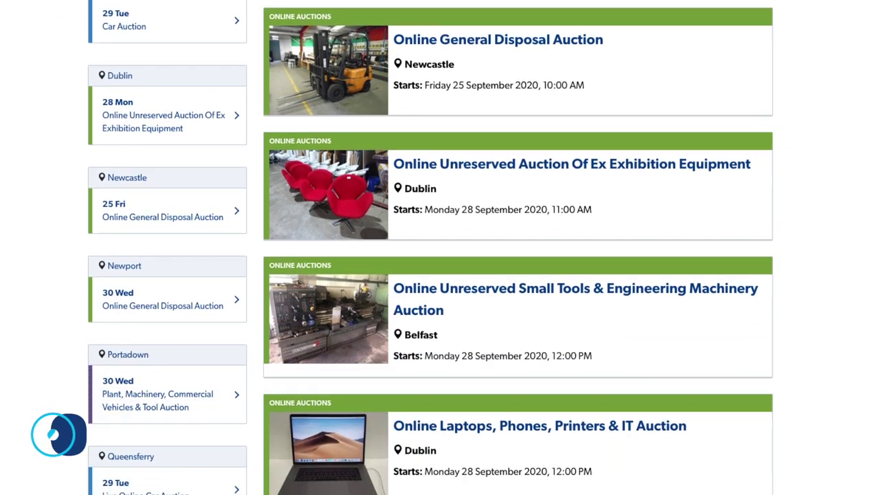
scroll(440, 275, "down", 5)
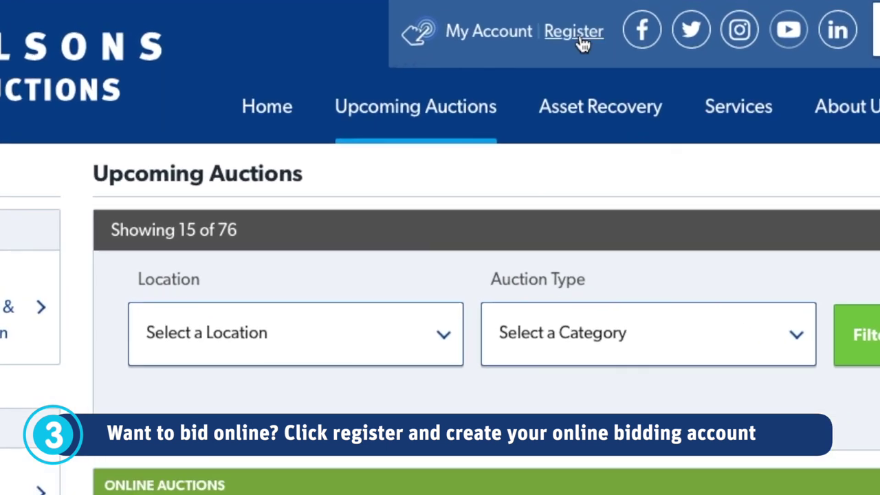
Step: Start the bidder registration form with title Mr, first name, password and email address
left_click(576, 34)
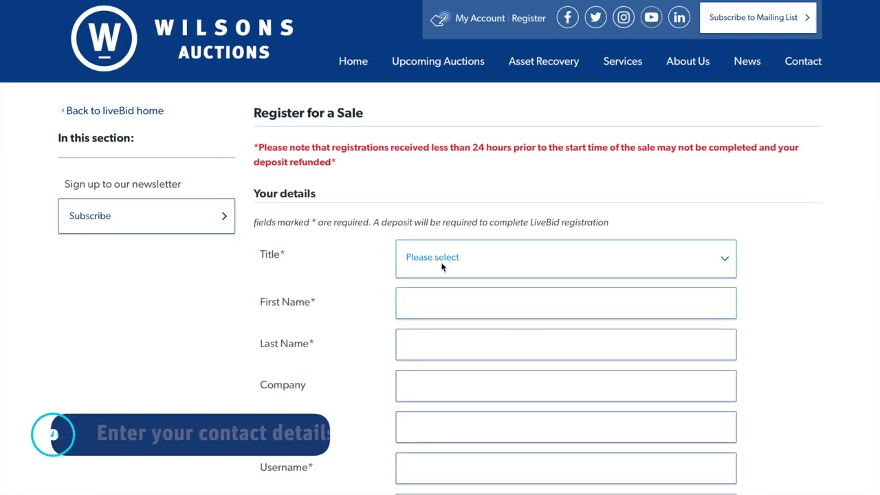
left_click(442, 267)
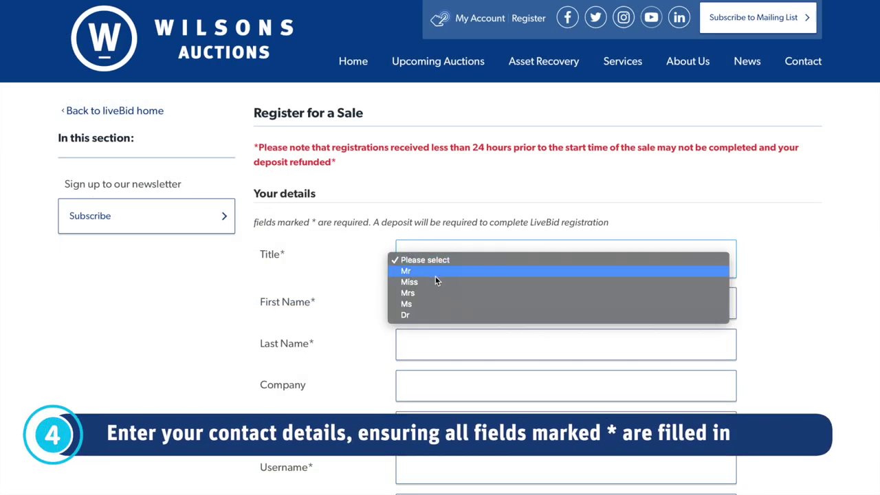
left_click(435, 276)
left_click(428, 303)
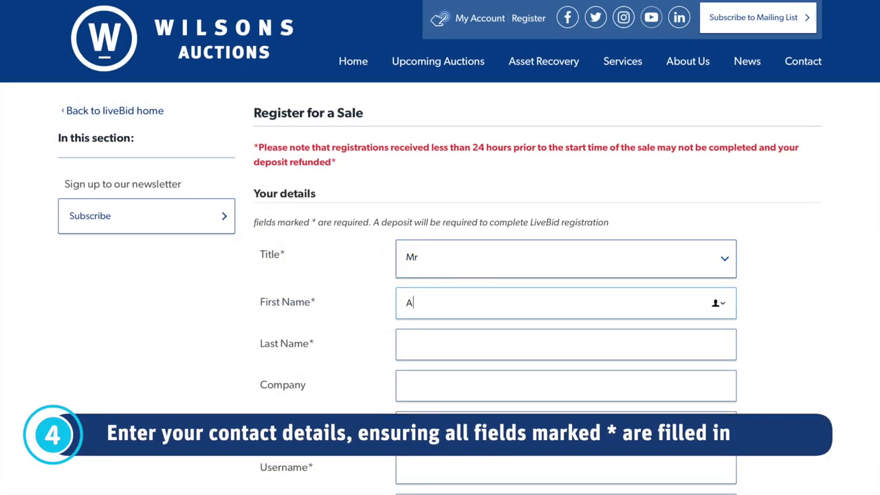
type("Exa")
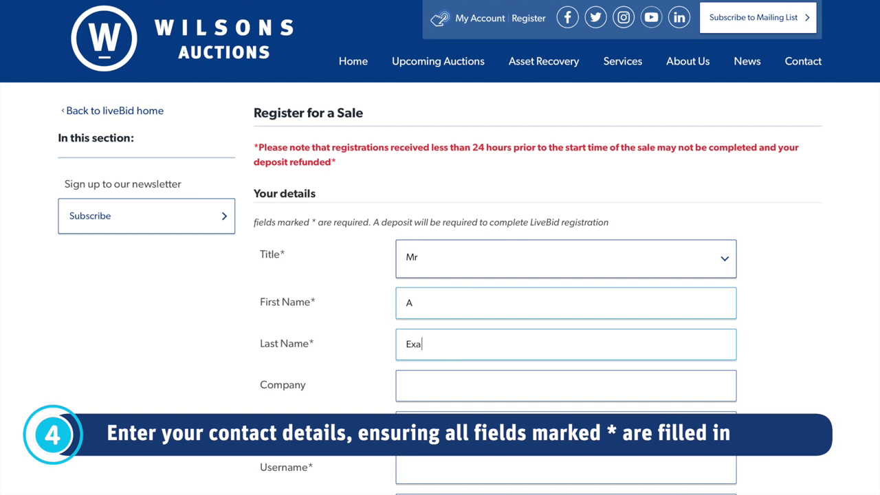
type("mple123")
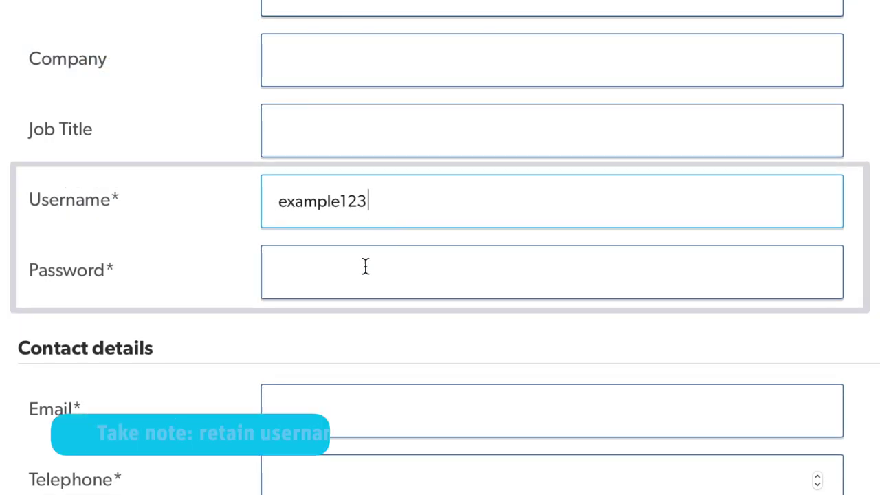
left_click(364, 268)
type("******")
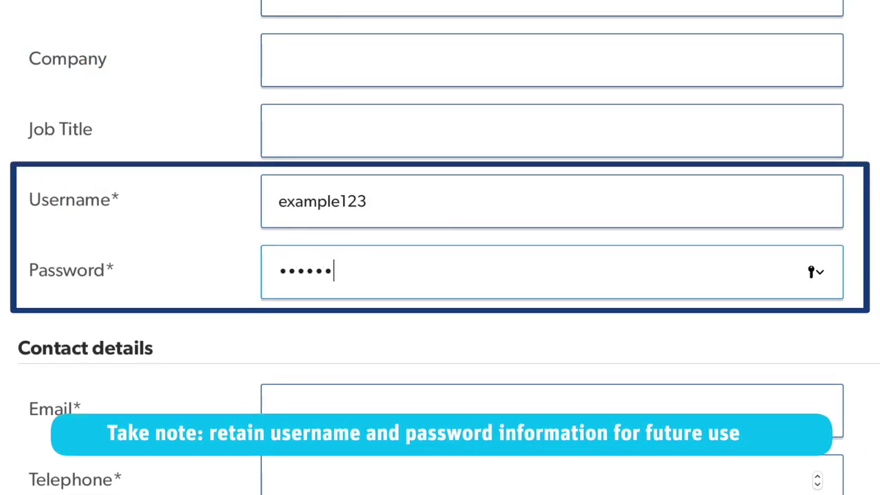
left_click(325, 412)
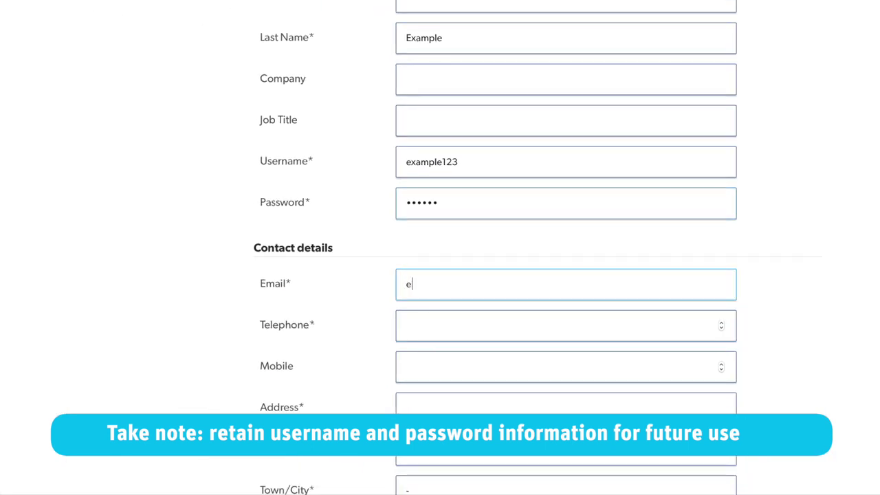
type("example")
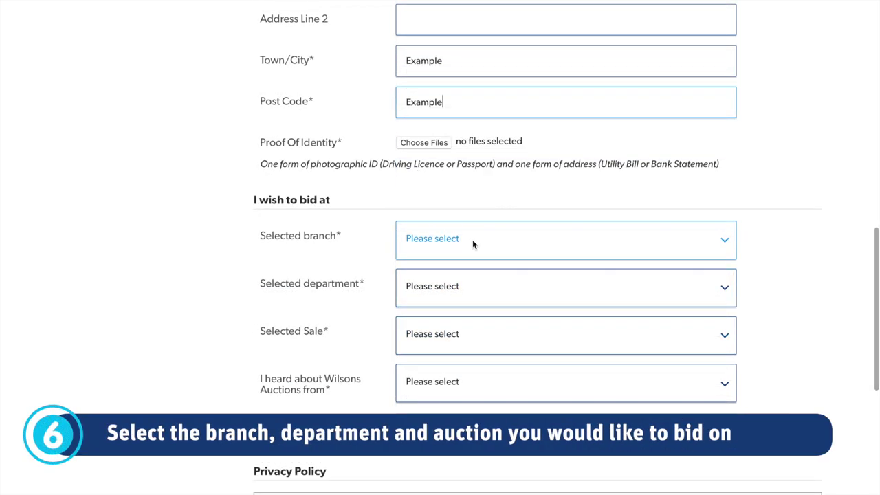
Step: Set the branch to Belfast and department to Online Auctions, and tick the newsletter box
left_click(472, 239)
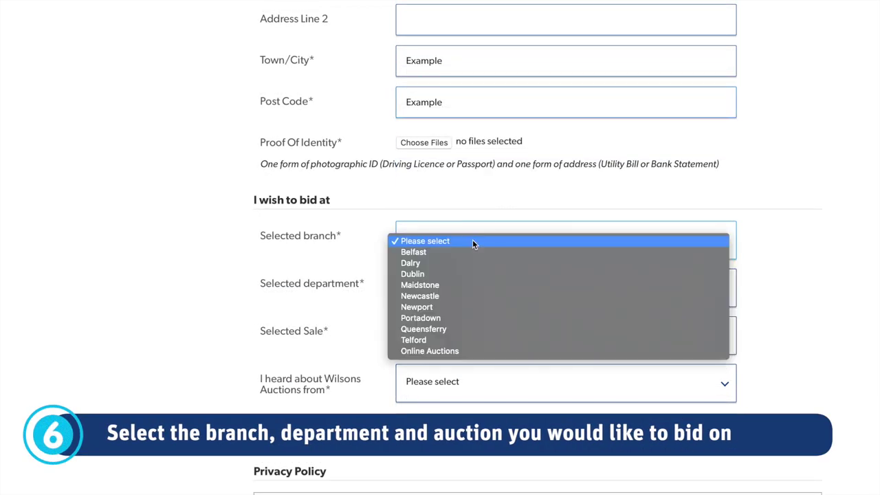
left_click(469, 251)
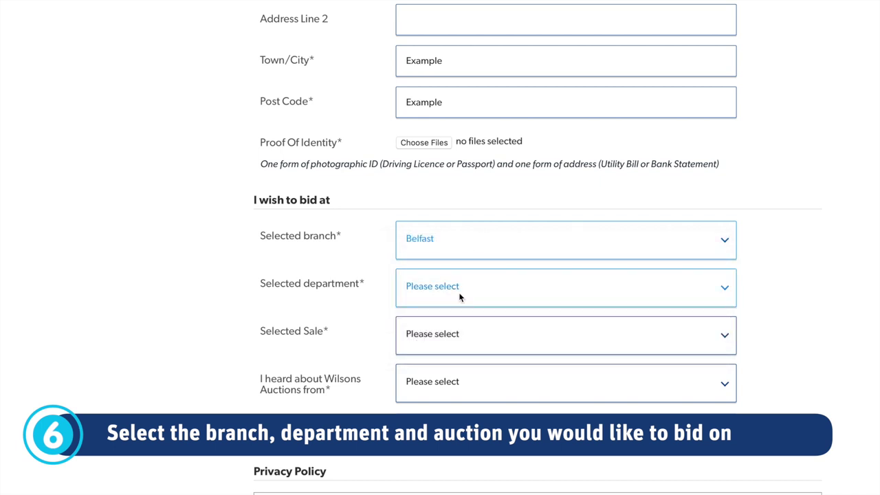
left_click(460, 296)
left_click(451, 332)
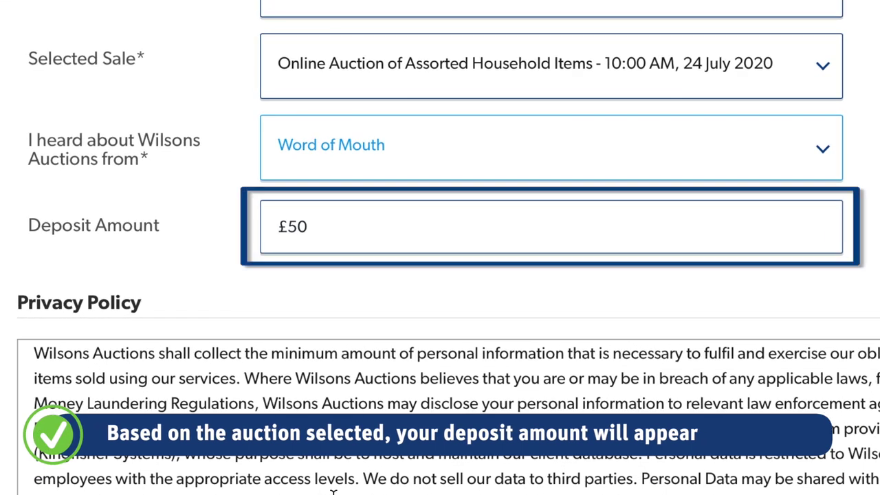
scroll(333, 492, "down", 10)
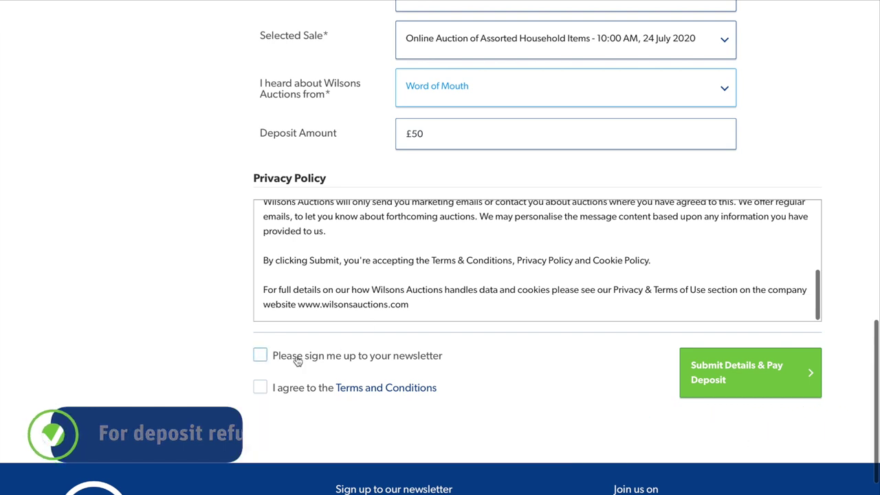
left_click(259, 354)
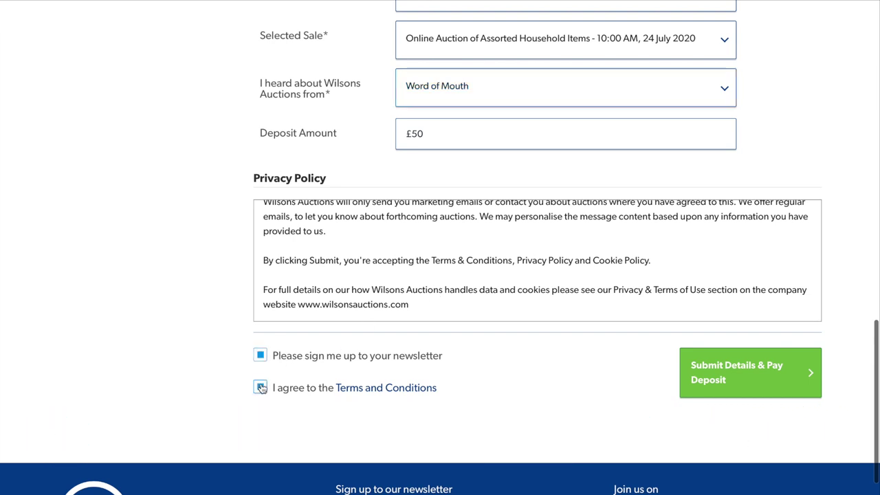
Step: Submit the registration and enter the card details for the £50 deposit
left_click(725, 374)
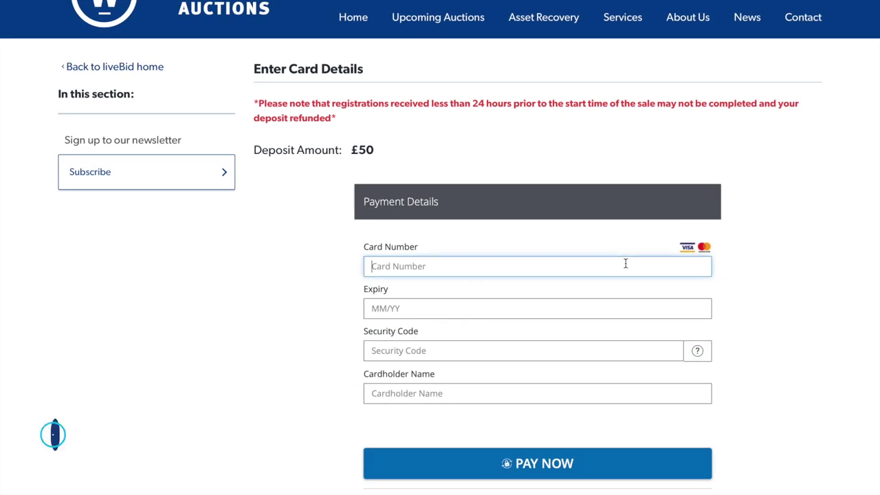
type("123")
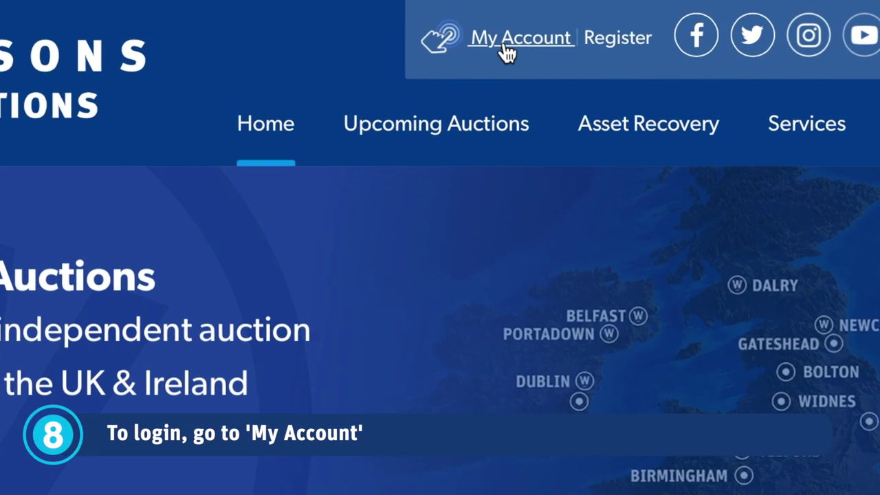
Step: Log in to My Account with username and password, accepting the Terms and Conditions
left_click(507, 51)
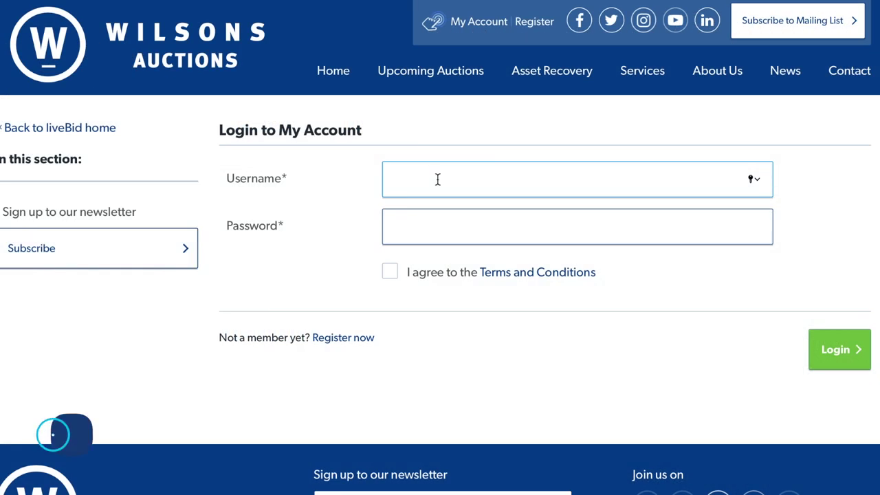
type("Example123")
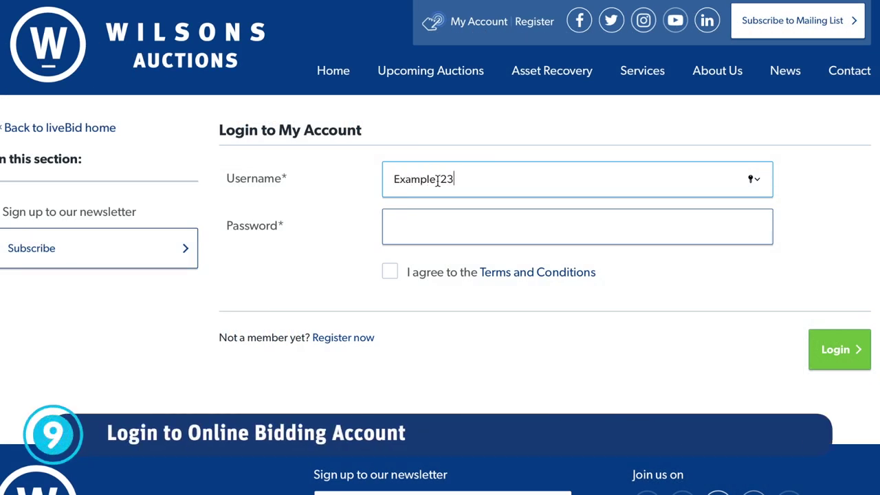
left_click(413, 218)
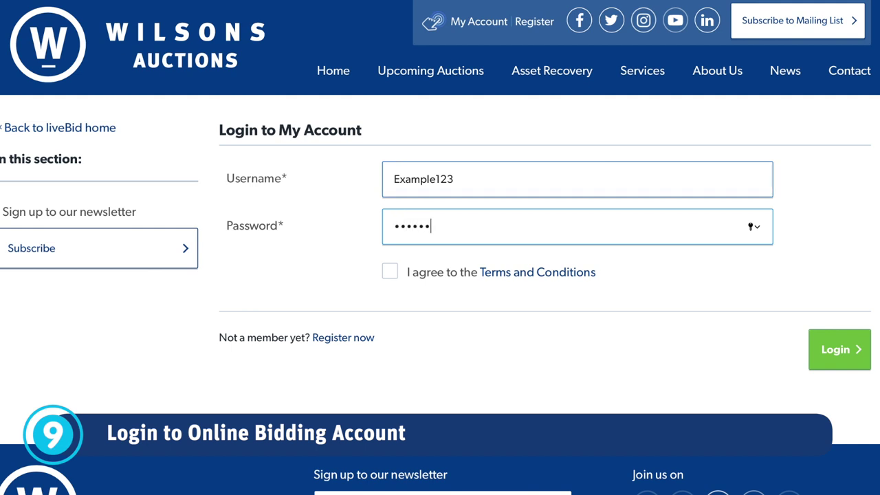
left_click(389, 272)
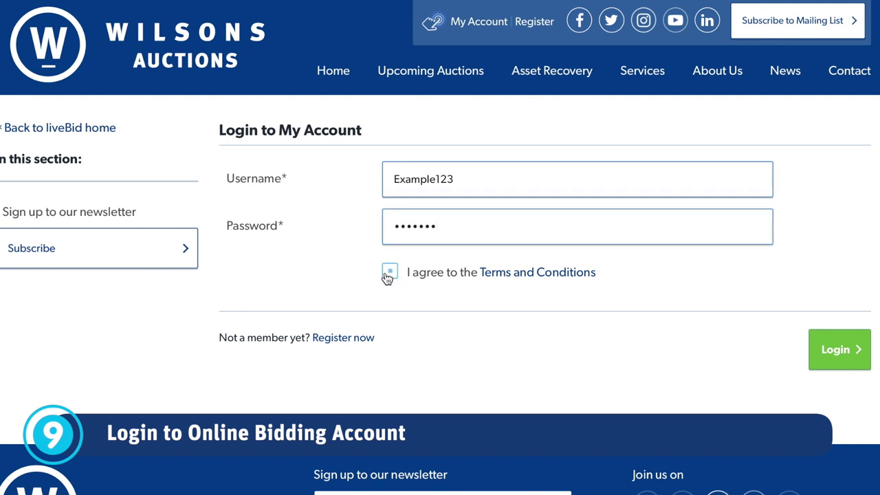
left_click(839, 349)
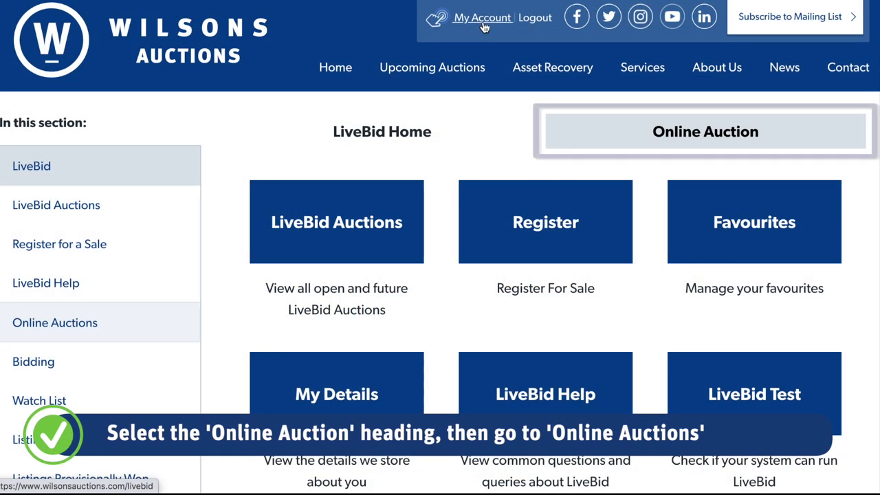
Step: View the Online Auctions section, then open LiveBid Auctions from LiveBid Home
left_click(666, 135)
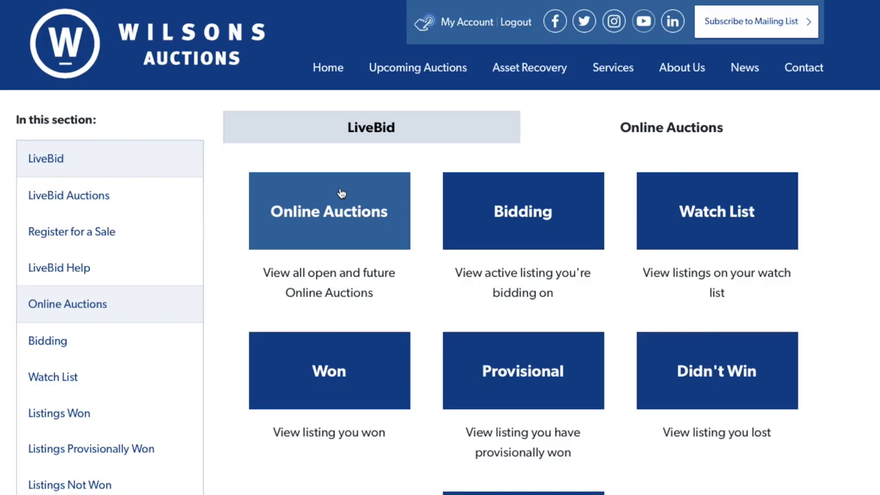
left_click(357, 131)
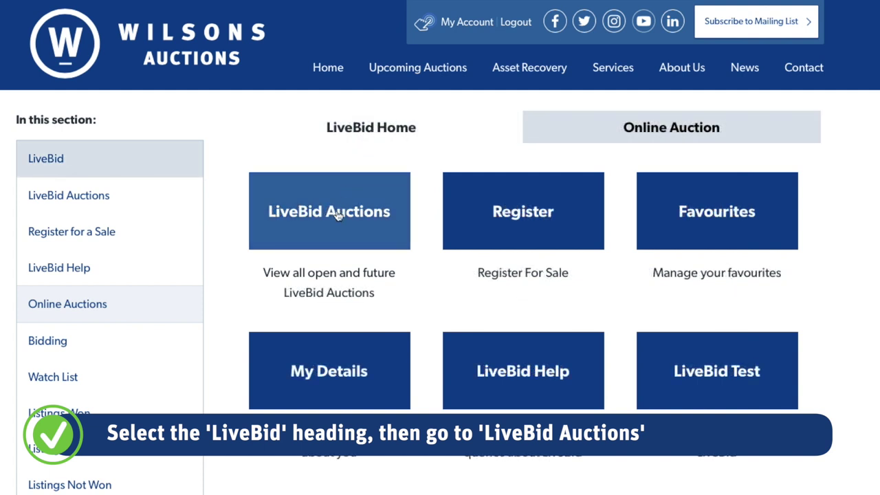
left_click(334, 213)
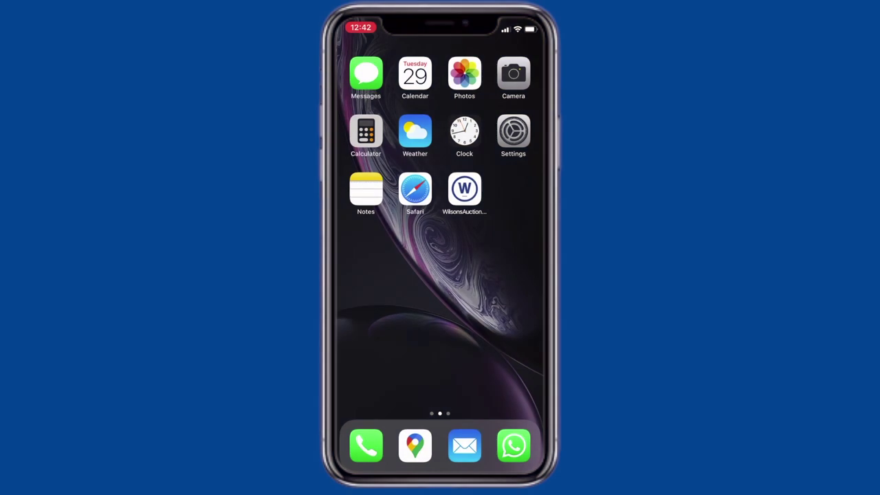
Step: Log in to the Wilsons Auctions mobile app and scroll the Mallusk Lot 7 Volkswagen Golf page
left_click(464, 189)
left_click(436, 139)
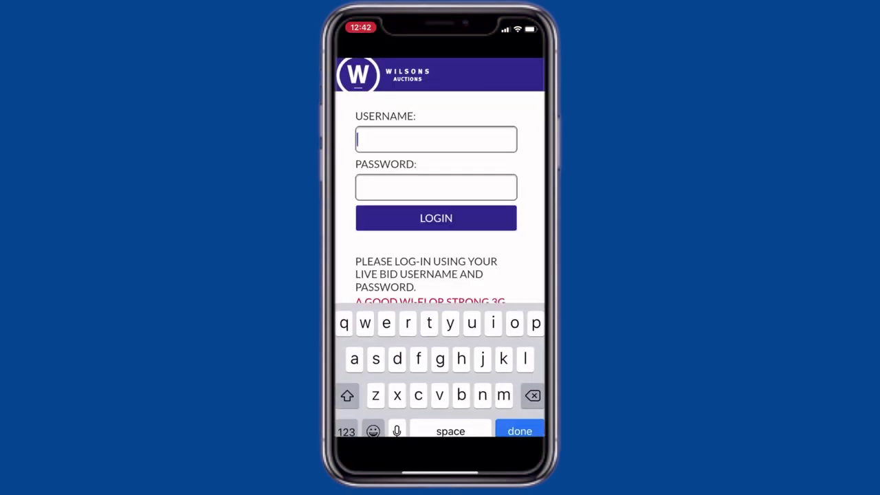
type("examp")
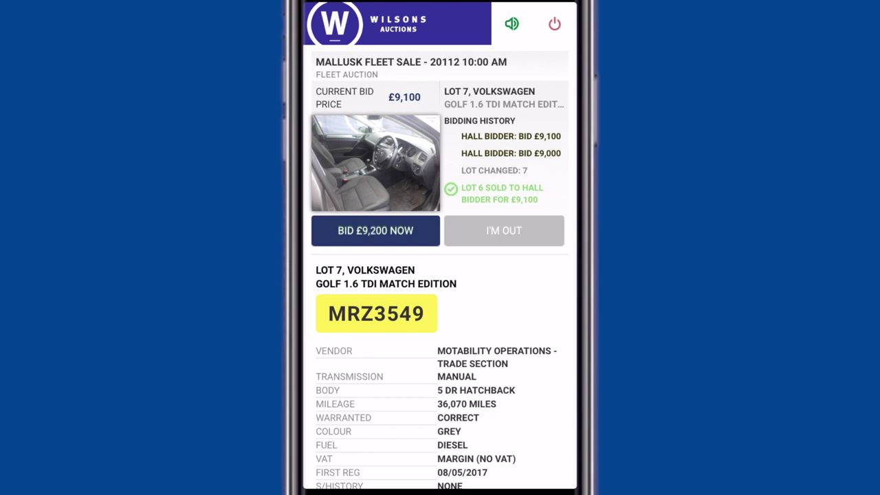
scroll(440, 268, "down", 5)
scroll(440, 268, "down", 3)
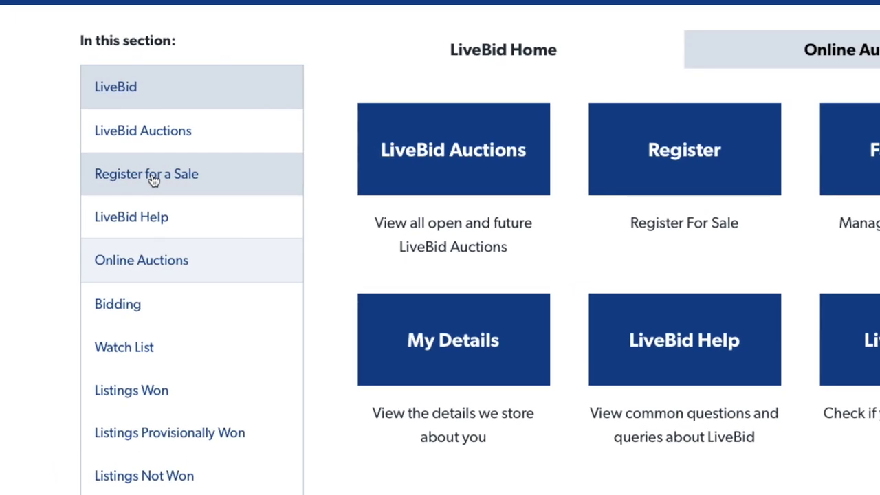
Step: Begin a new sale registration with Belfast branch and Car department
left_click(151, 173)
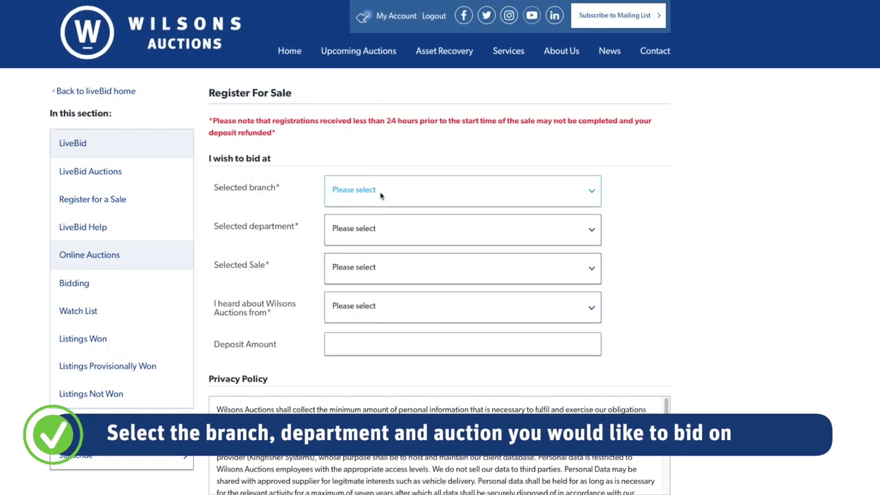
left_click(380, 195)
left_click(381, 200)
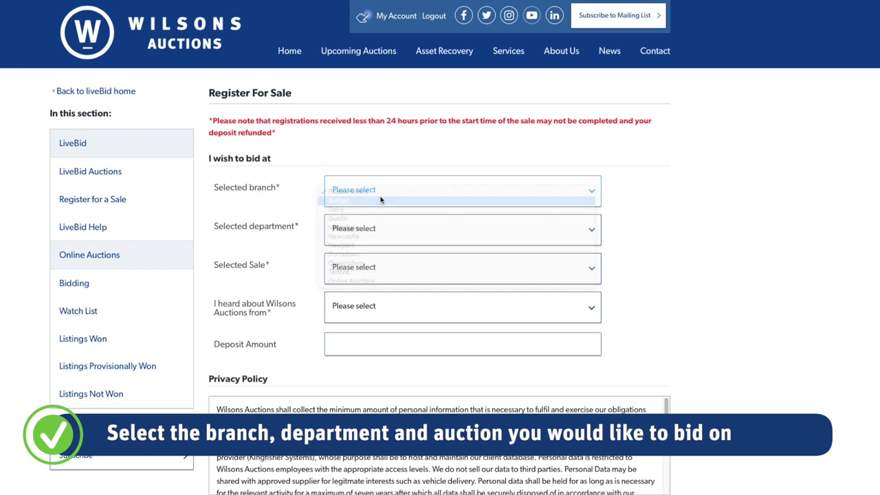
left_click(380, 229)
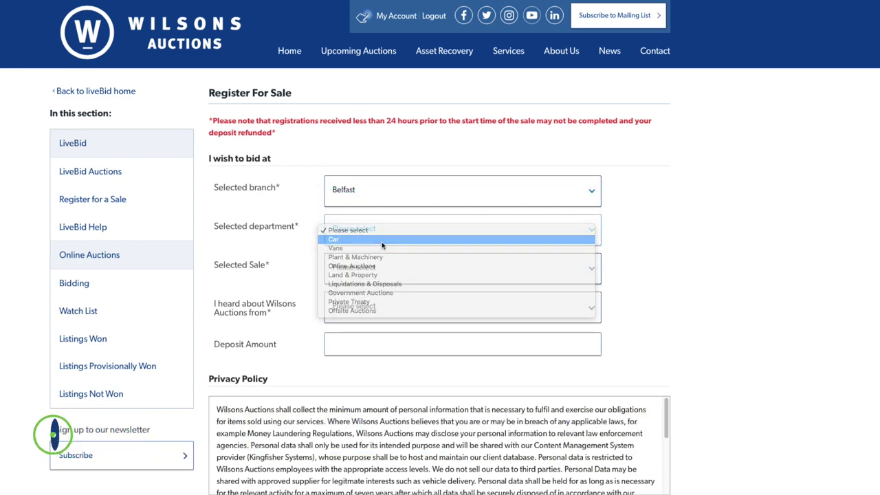